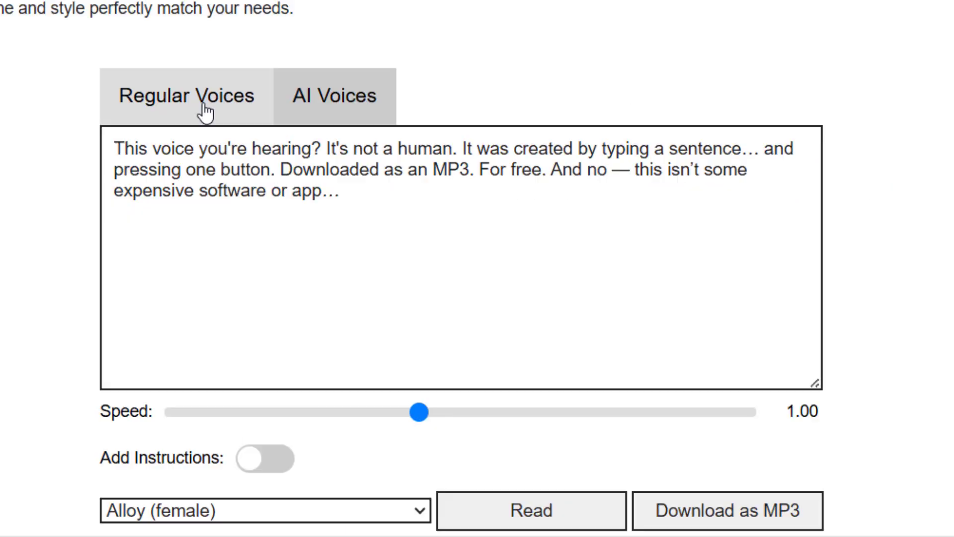
Step: Paste 'Hi, I'm a regular voice. You can use me for YouTube videos, e-learning, or accessibility tools!' into the regular voices box
left_click(201, 102)
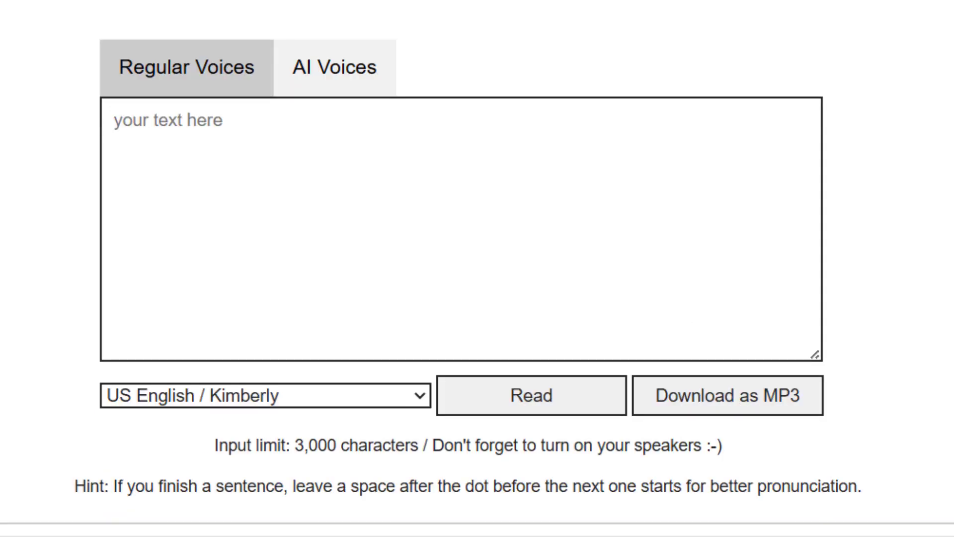
left_click(356, 256)
type("This voice you're hearing? It's not a human. It was created by typing a sentence… and pressing one button. Downloaded as an MP3. For free. And no — this isn’t some expensive software or app…")
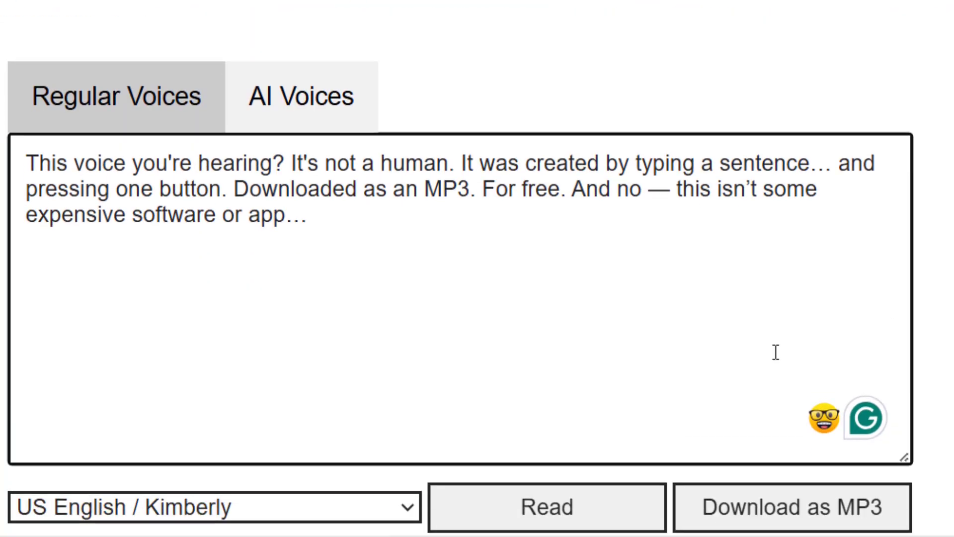
left_click(364, 500)
left_click(770, 517)
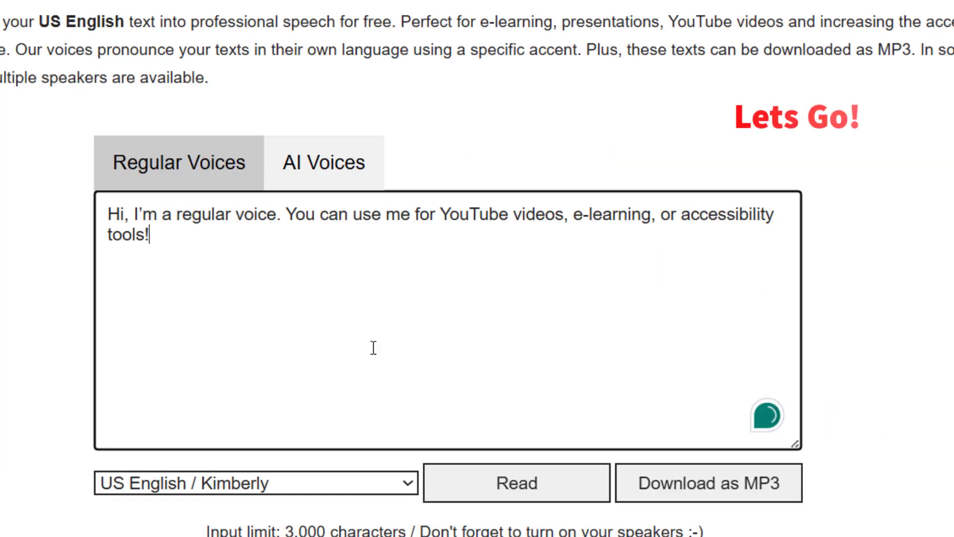
Step: Select the US English / Matthew voice
left_click(390, 495)
scroll(355, 328, "down", 1)
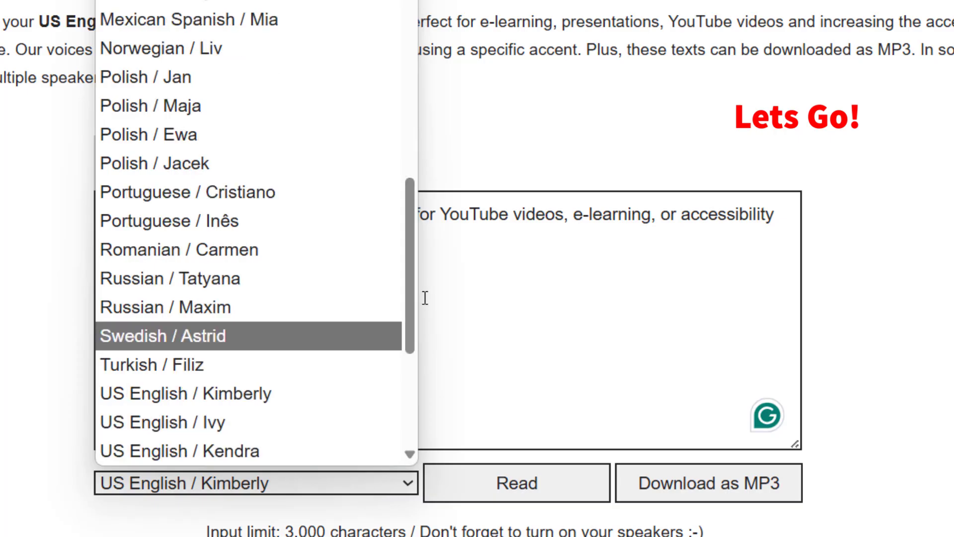
scroll(393, 293, "down", 2)
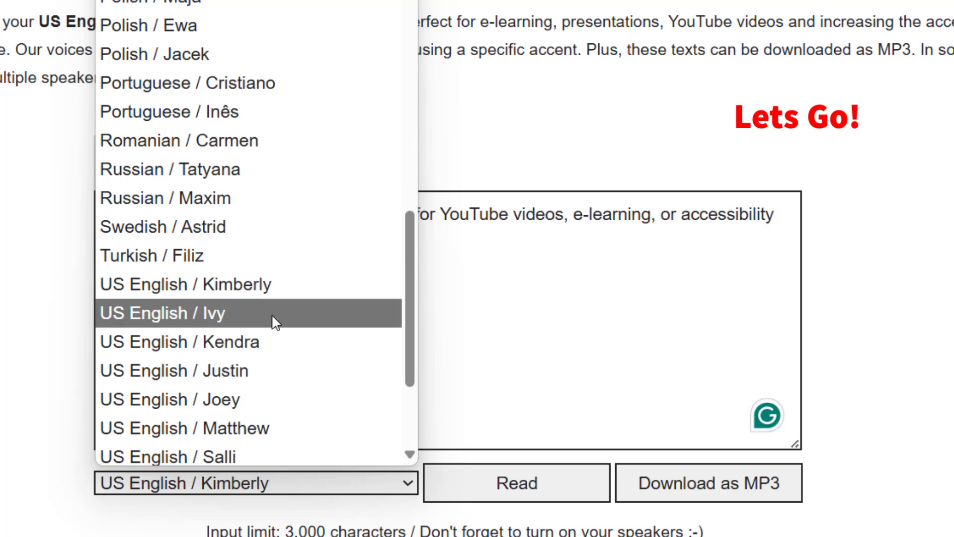
left_click(272, 429)
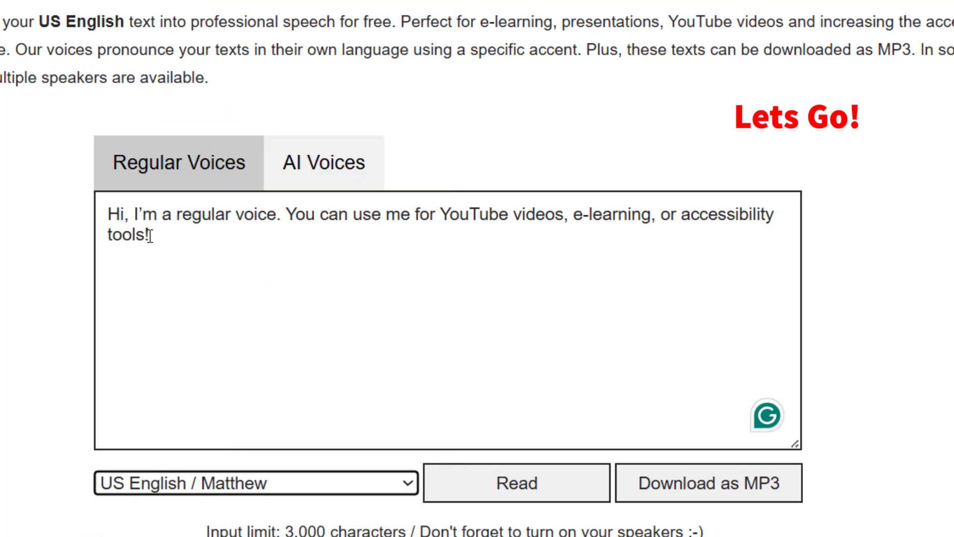
Step: Have Matthew read the introduction aloud
left_click(516, 492)
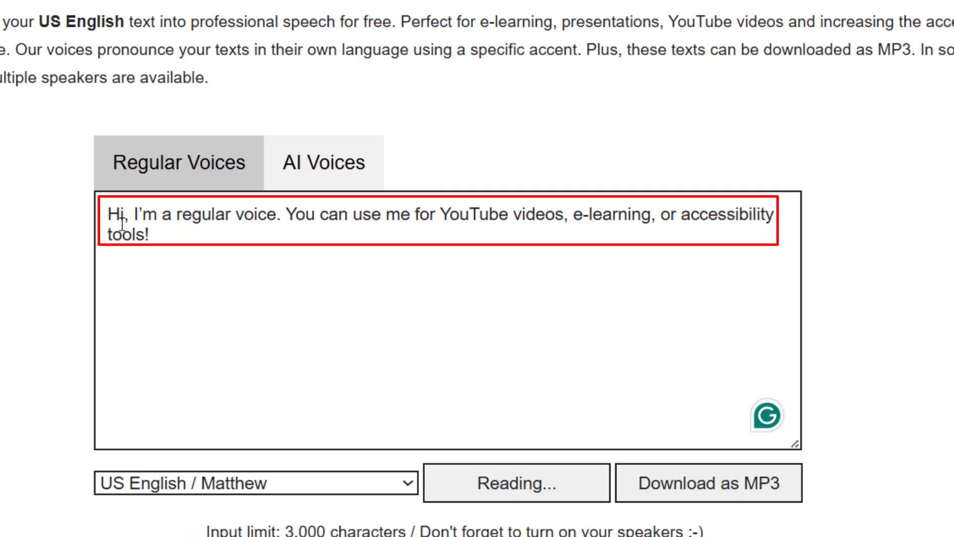
scroll(112, 232, "down", 1)
left_click_drag(207, 478, 724, 482)
Step: Highlight the sentence-spacing hint, then download the spoken text as an MP3
left_click(724, 481)
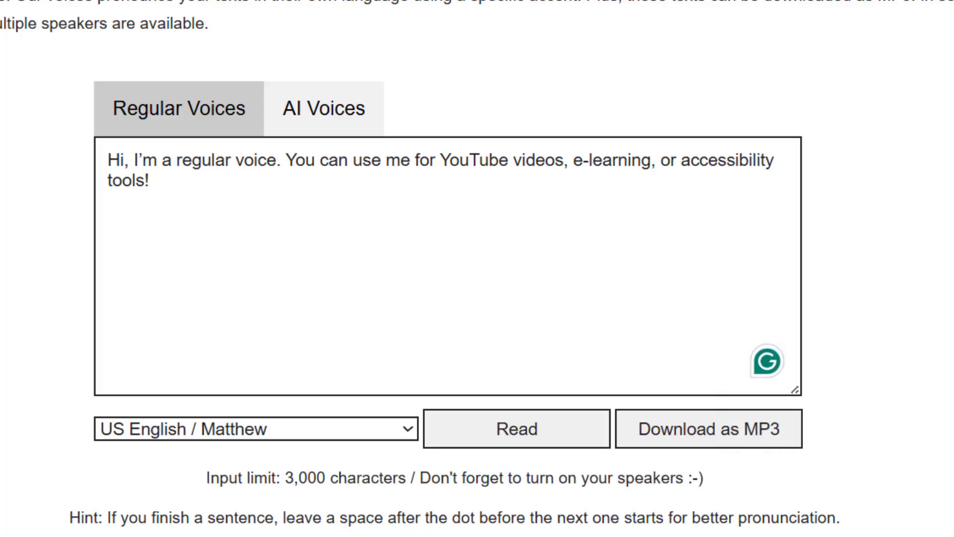
left_click_drag(70, 517, 845, 512)
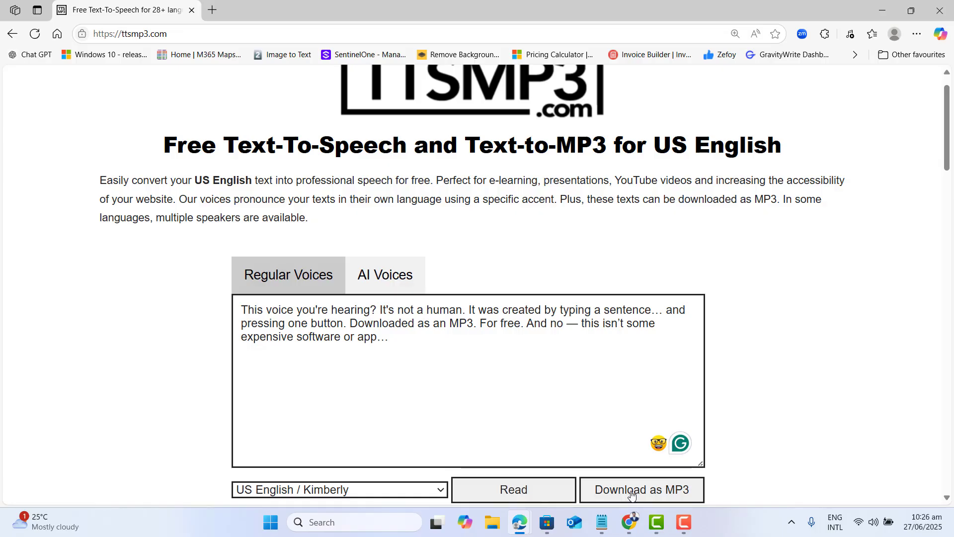
left_click(632, 493)
Step: Save the MP3 into a new Desktop folder named 'Text-To-Speech'
left_click(746, 106)
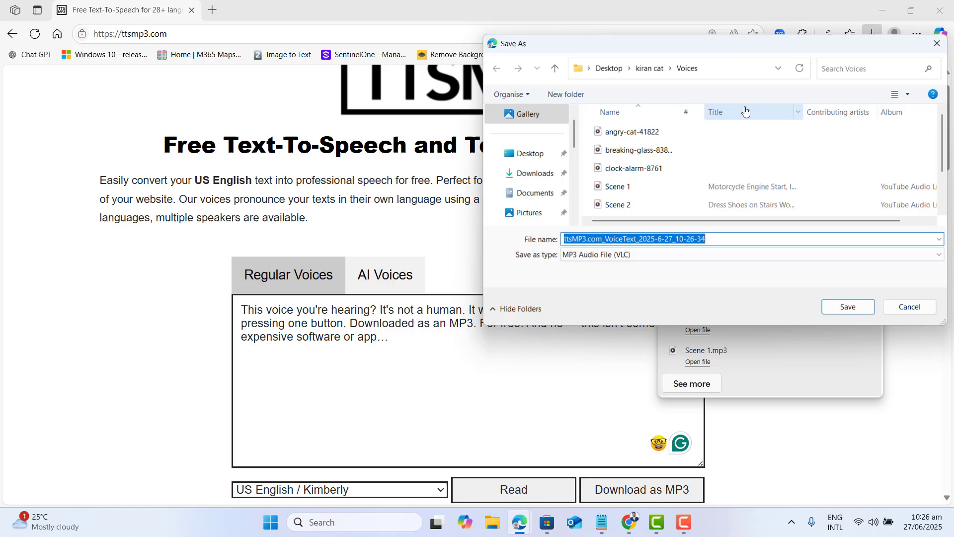
left_click(542, 153)
left_click(565, 93)
type("Tex")
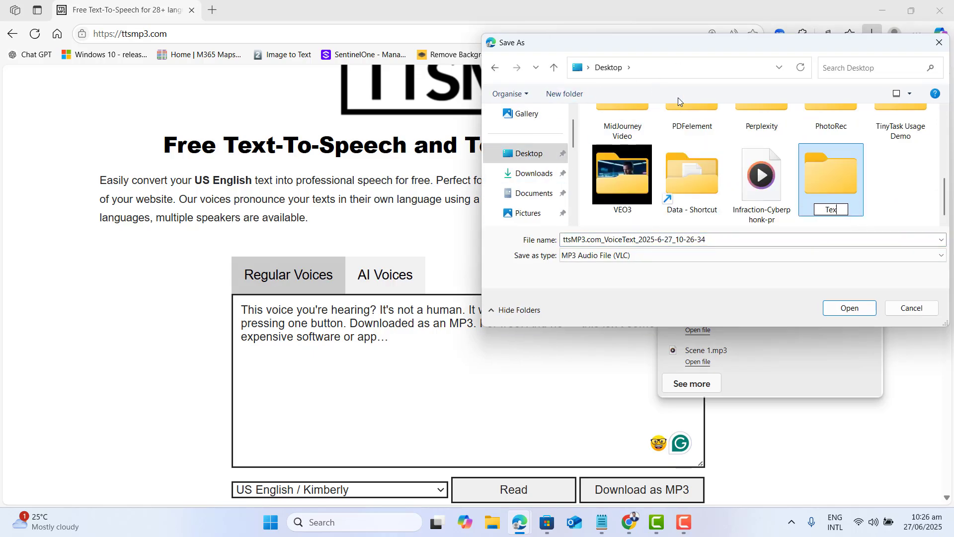
type("t-To-Speech")
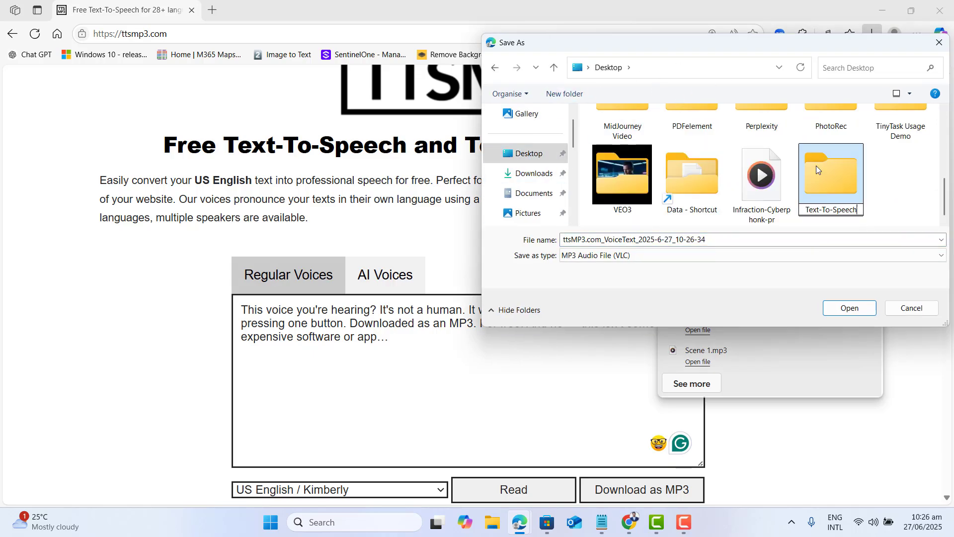
double_click(816, 166)
left_click(849, 307)
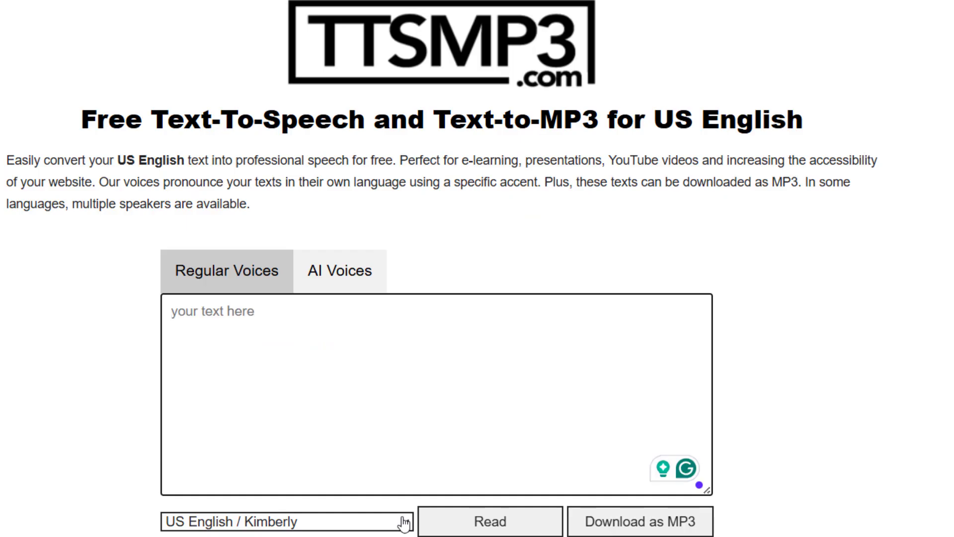
Step: Paste a sentence containing <break time="2s"/> and select the US English / Matthew voice
left_click(253, 331)
type("Mary had a little lamb <break time=\"2s\"/> whose fleece was white as snow.")
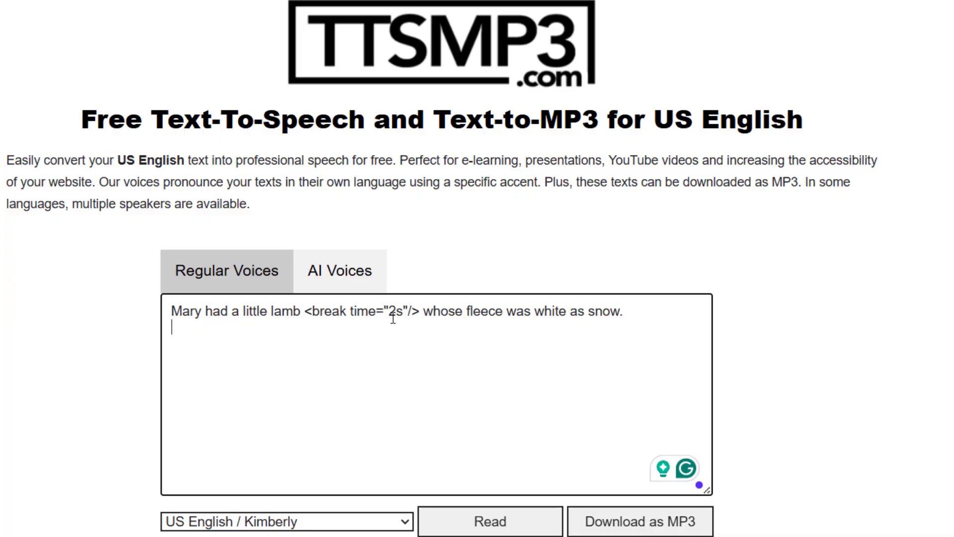
left_click(353, 521)
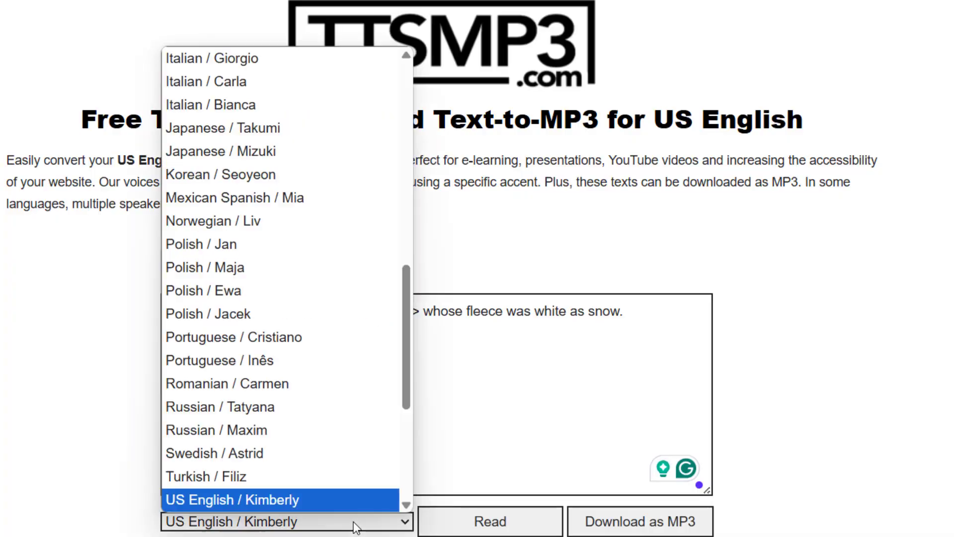
scroll(313, 462, "down", 2)
left_click(311, 464)
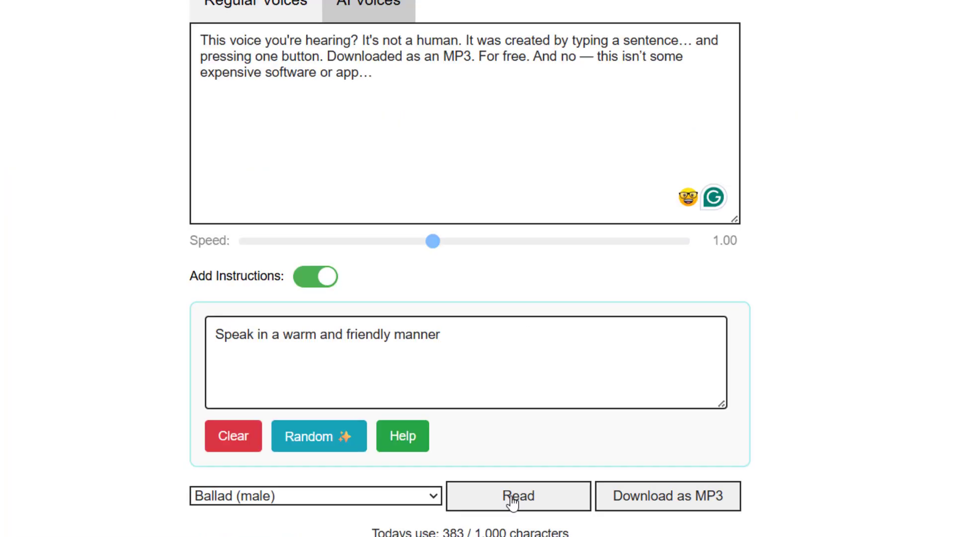
Step: Generate speech with the Ballad (male) AI voice using the warm, friendly instructions
left_click(511, 502)
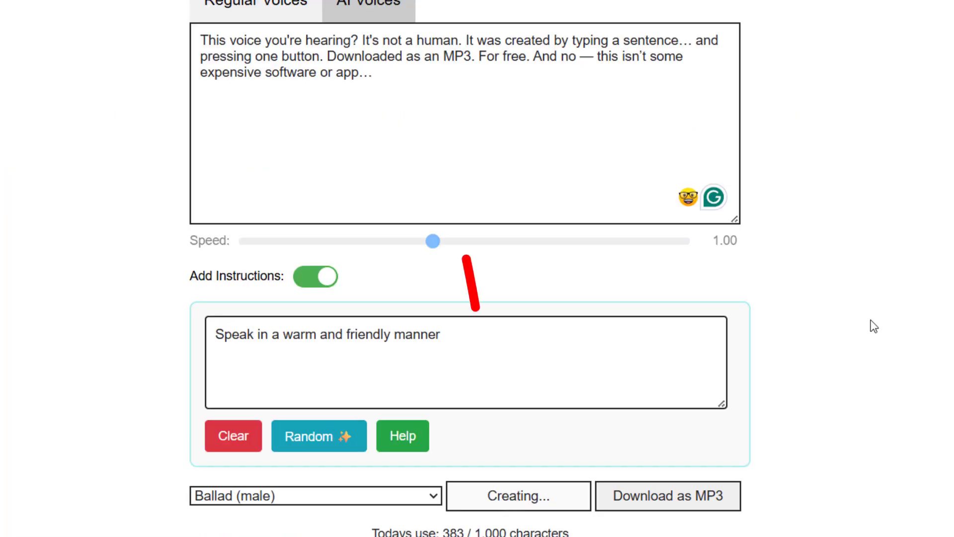
scroll(465, 269, "up", 3)
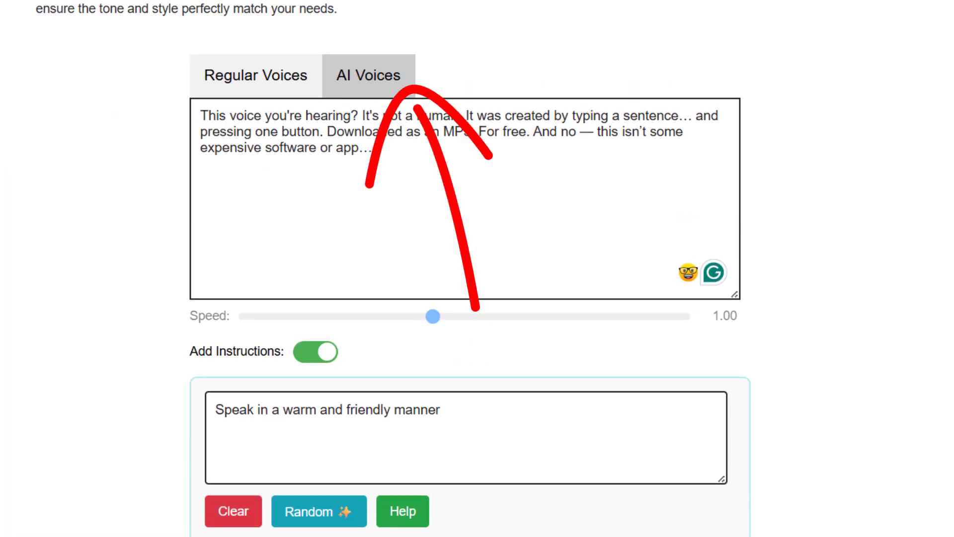
scroll(465, 268, "down", 2)
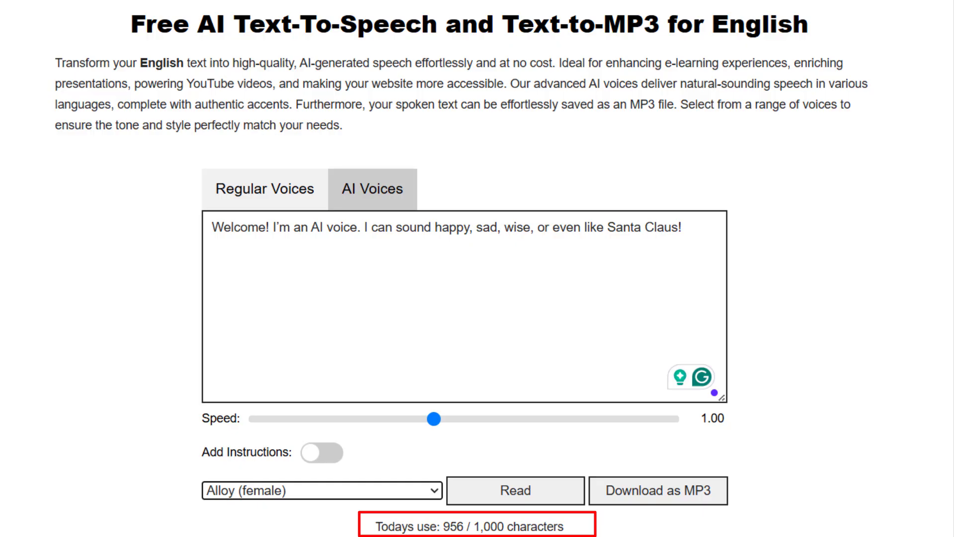
scroll(477, 269, "down", 12)
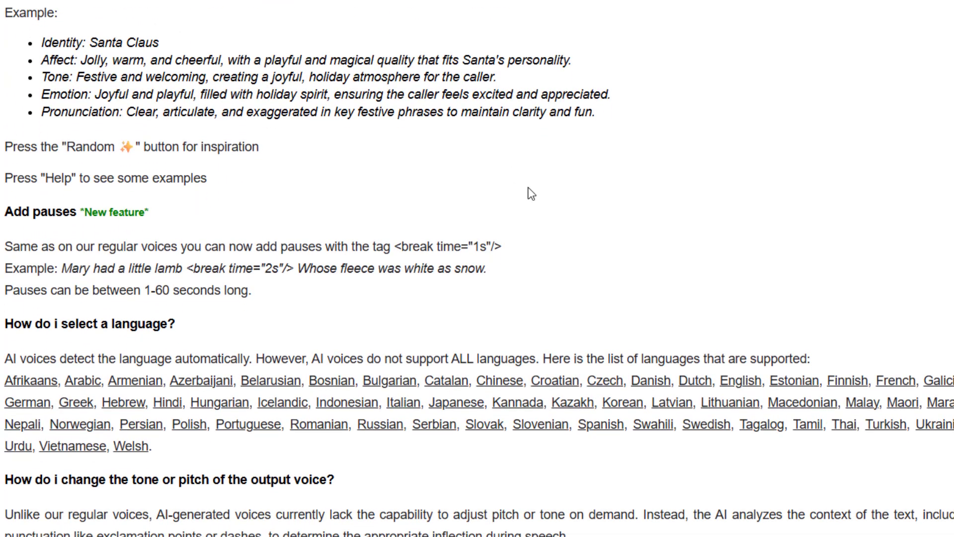
scroll(477, 268, "down", 18)
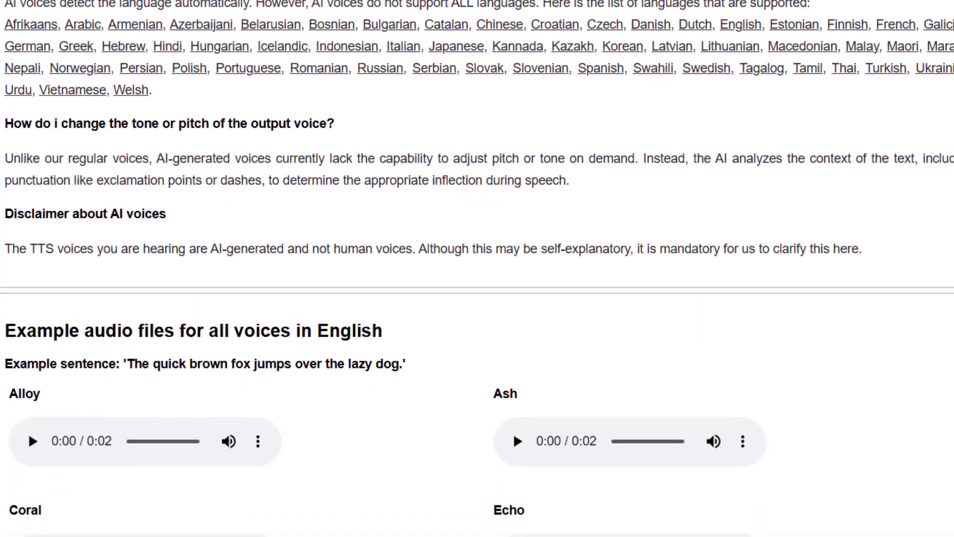
scroll(477, 269, "down", 15)
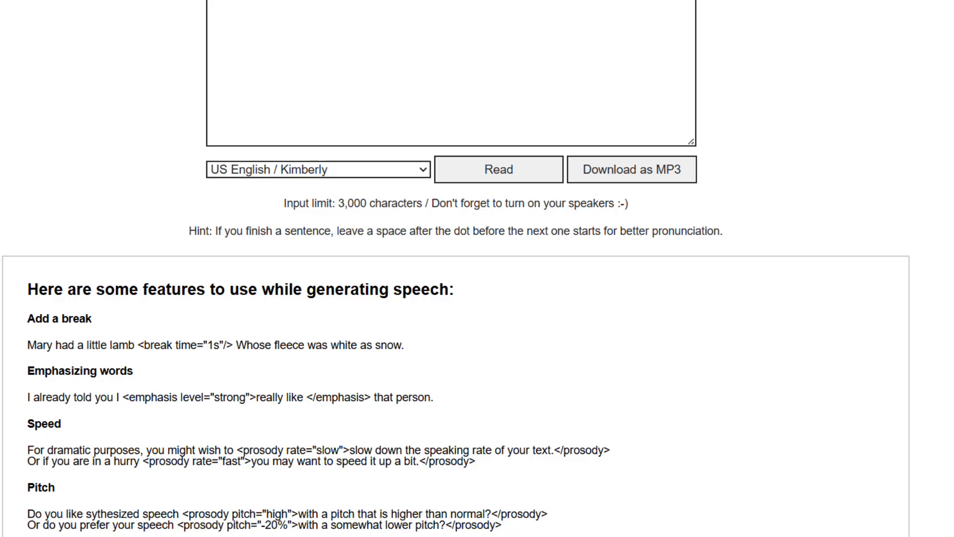
scroll(477, 269, "down", 2)
scroll(477, 268, "down", 20)
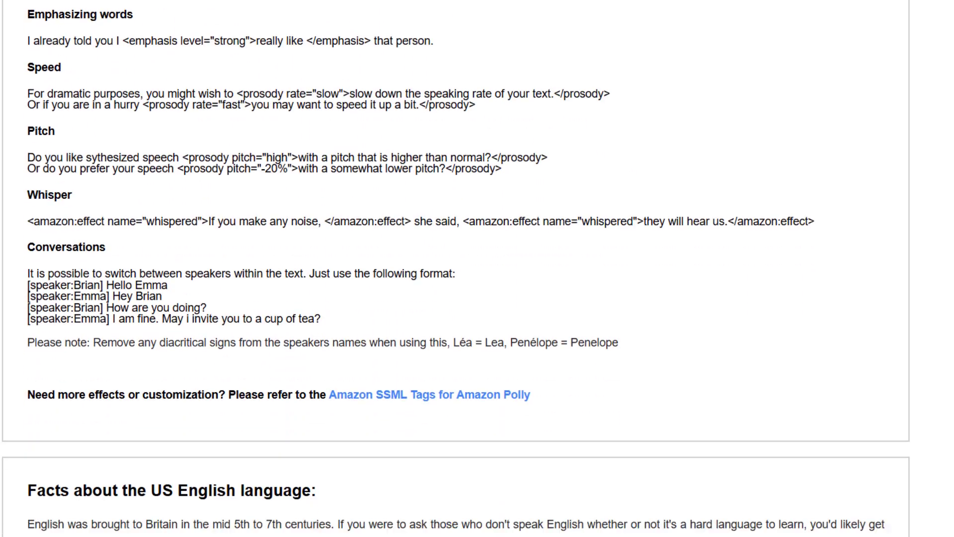
scroll(478, 268, "down", 2)
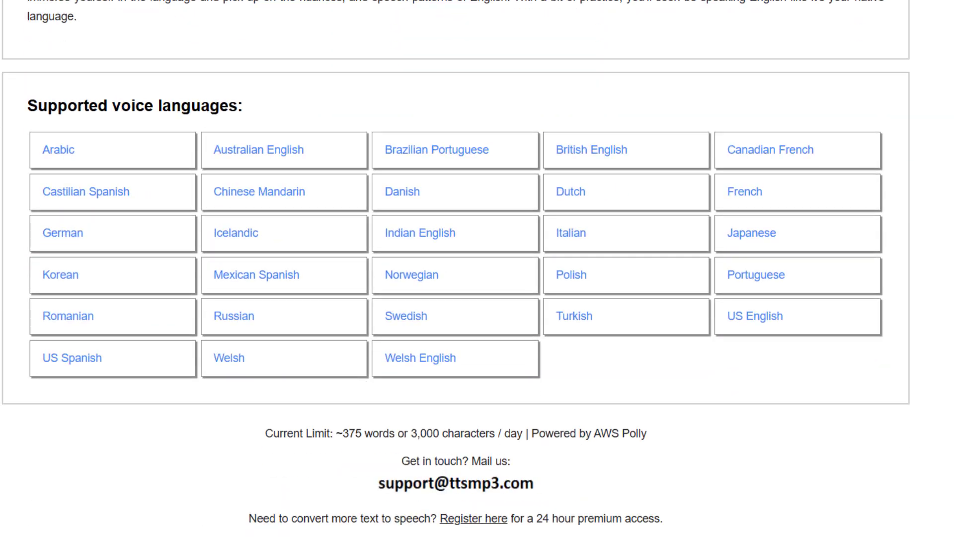